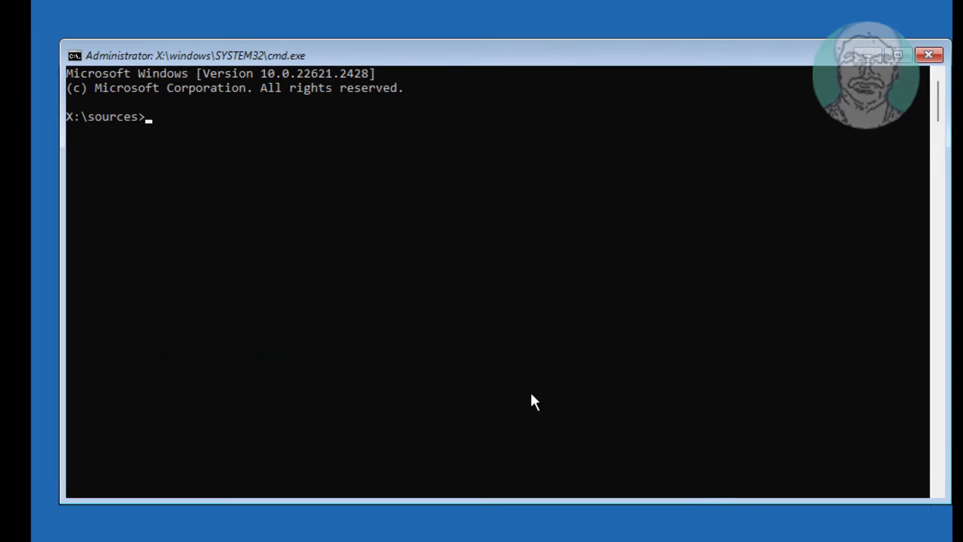
text(attr)
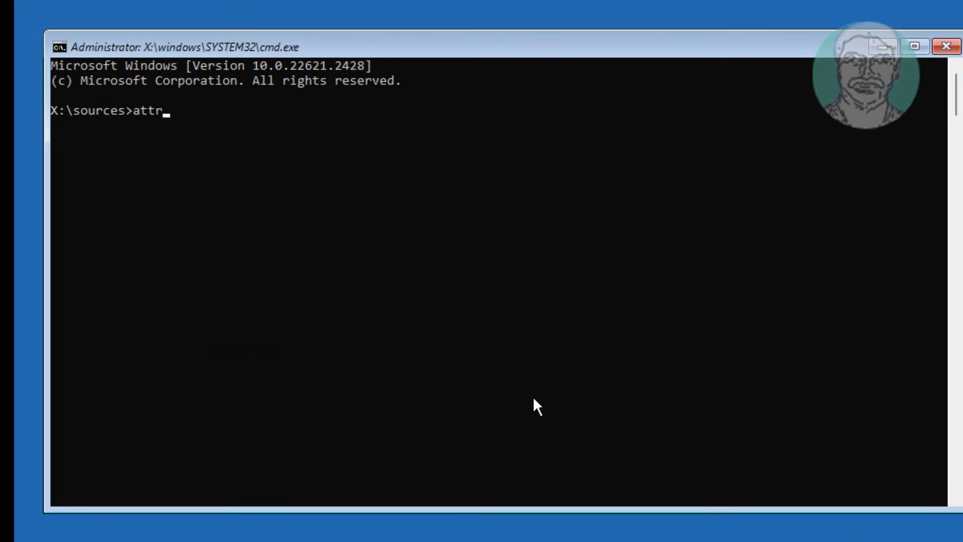
text(ib)
text( c:\)
text(boot\)
text(bcd )
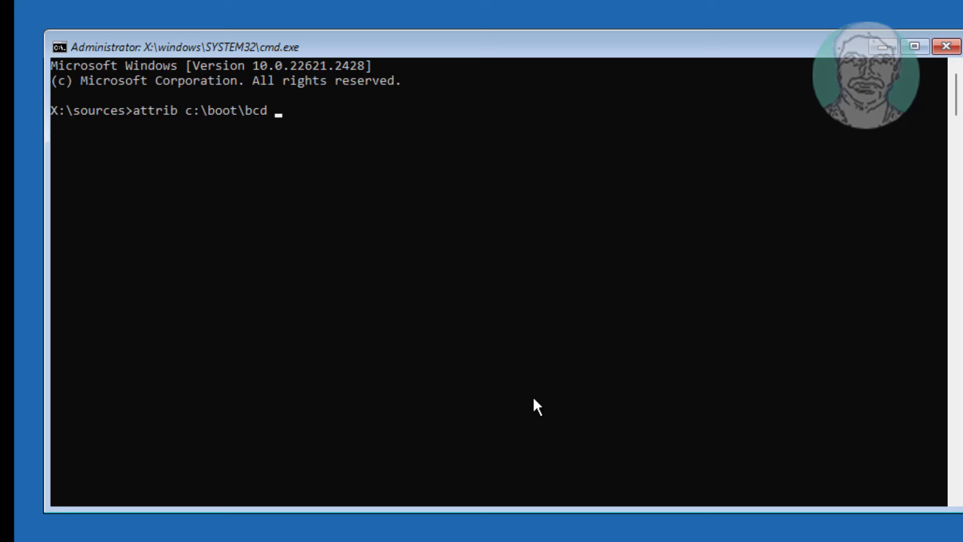
text(-h )
text(-r )
text(-s)
Clear attributes on c:\boot\bcd and list boot entries, noting the Windows 11 loader on C:.
key(Return)
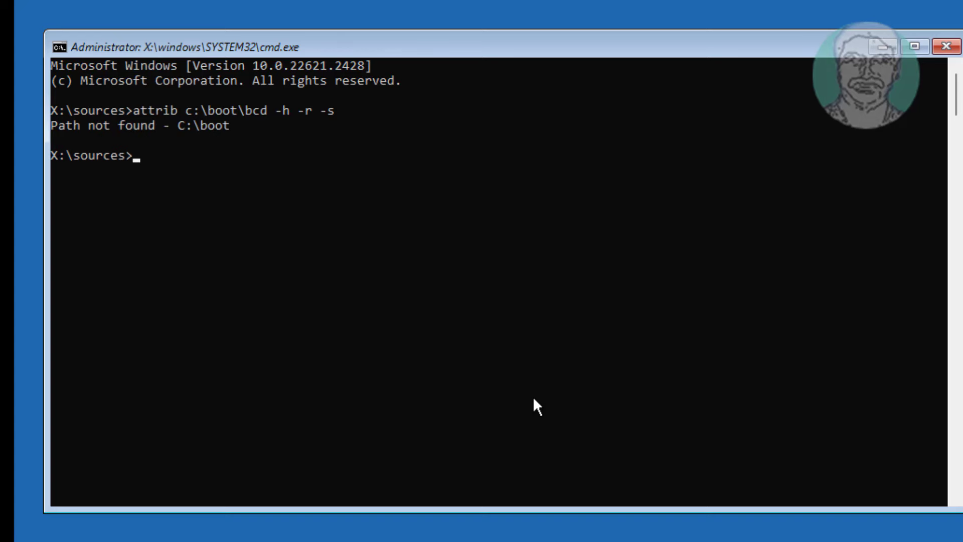
text(bcdedit)
key(Return)
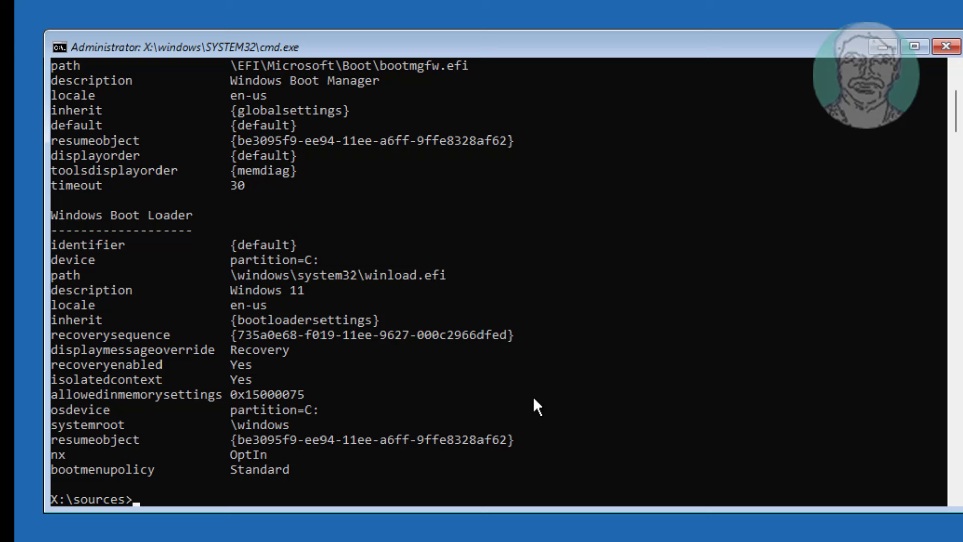
drag(227, 267, 405, 304)
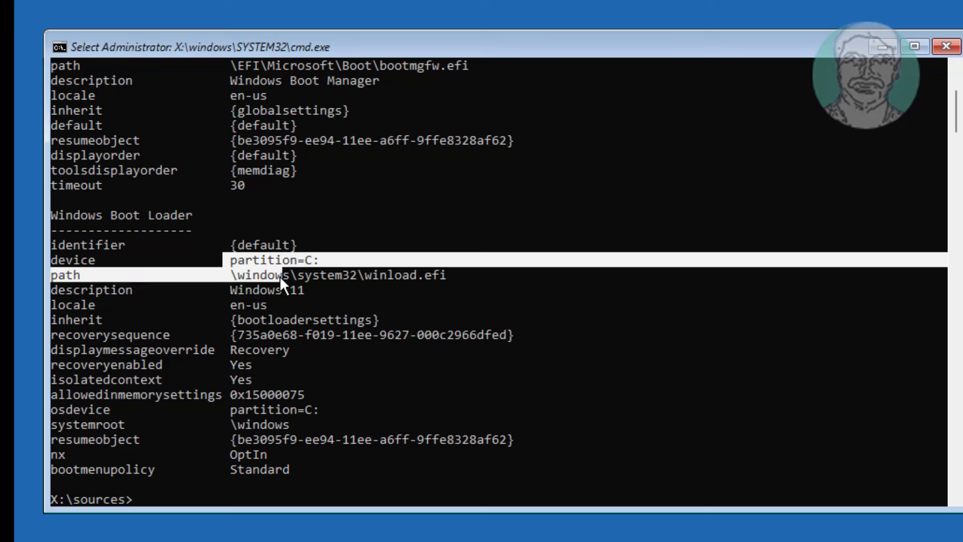
click(397, 337)
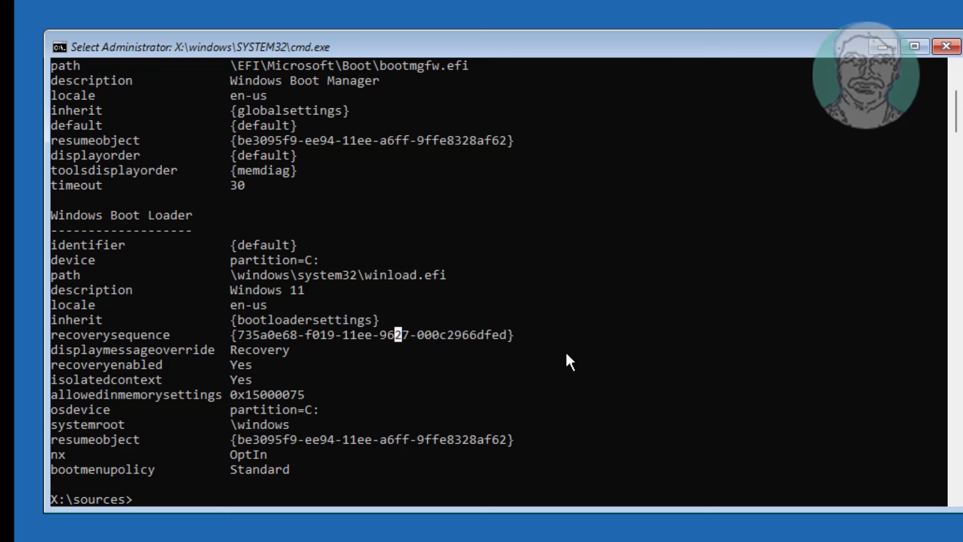
text(di)
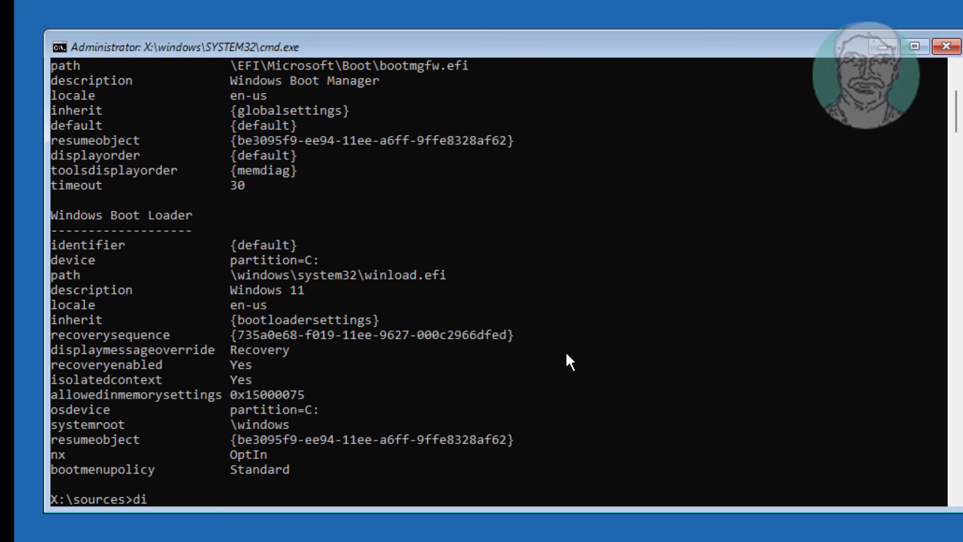
text(skpart)
Start DiskPart, list the disks, and select the 64 GB Disk 0.
key(Return)
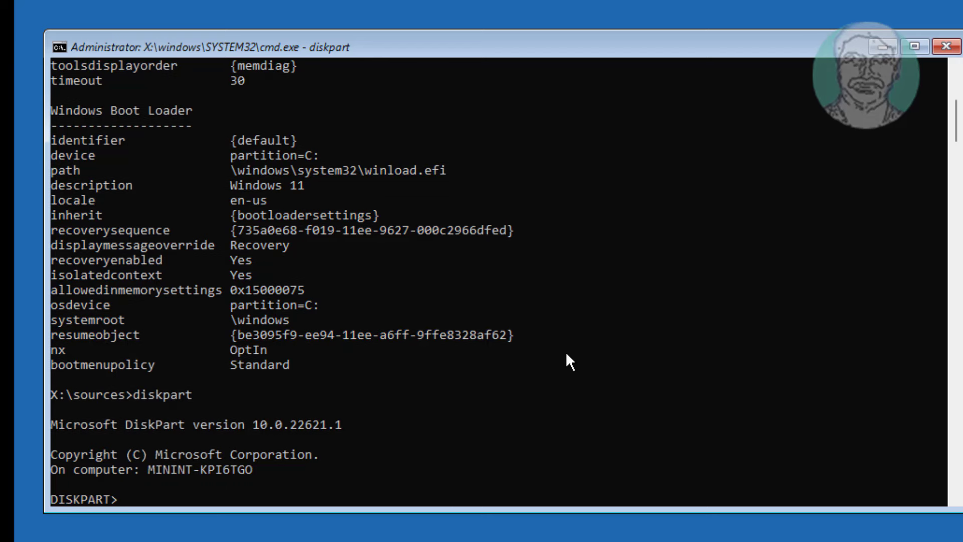
text(list disk)
key(Return)
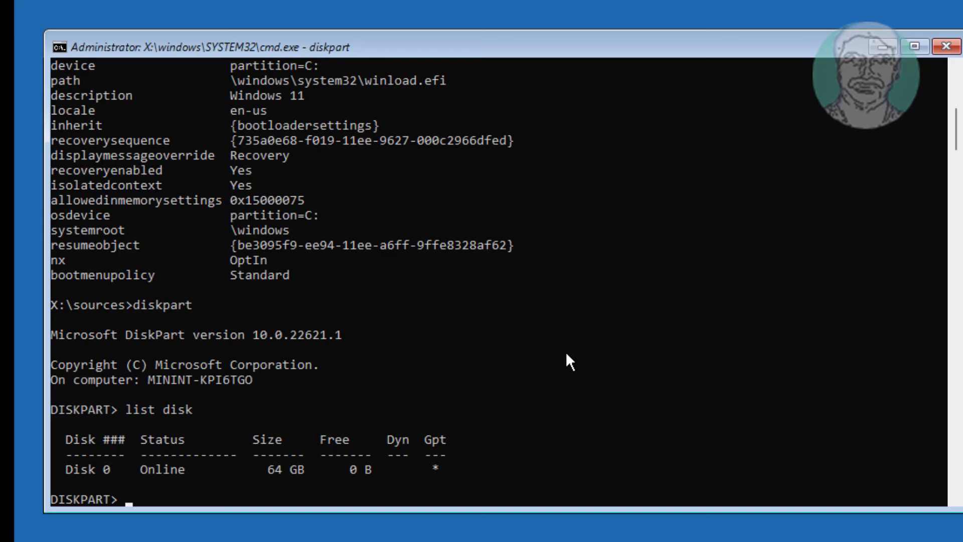
drag(448, 465, 66, 476)
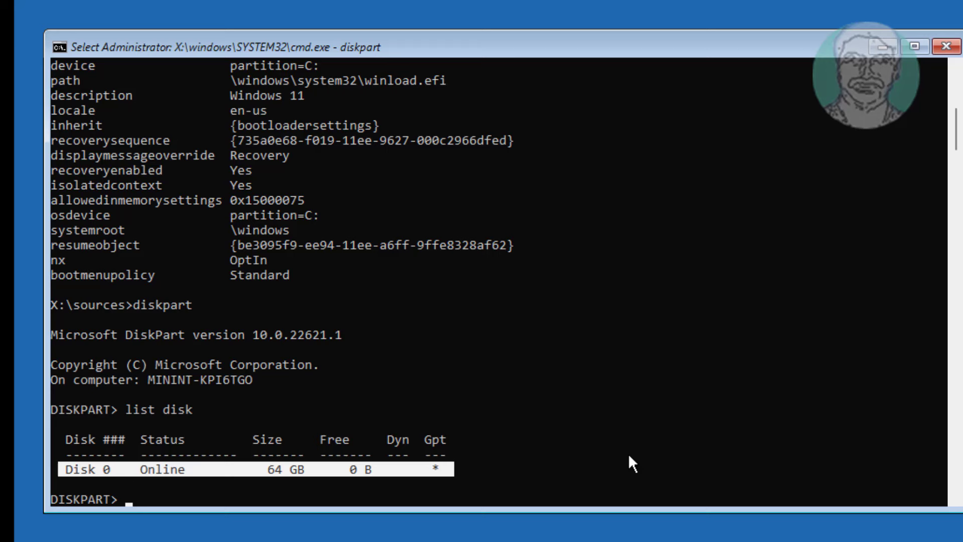
key(Escape)
text(sel  )
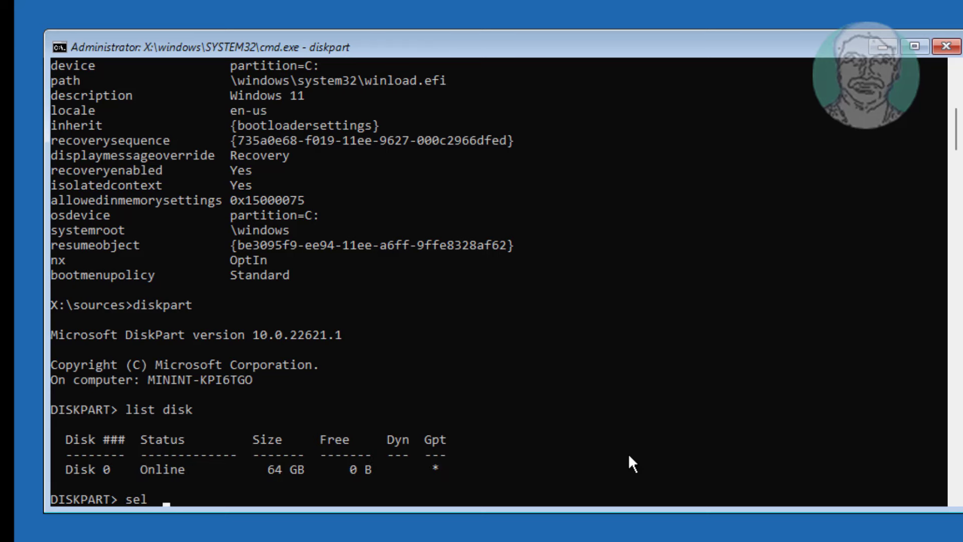
text(disk )
text(0)
key(Return)
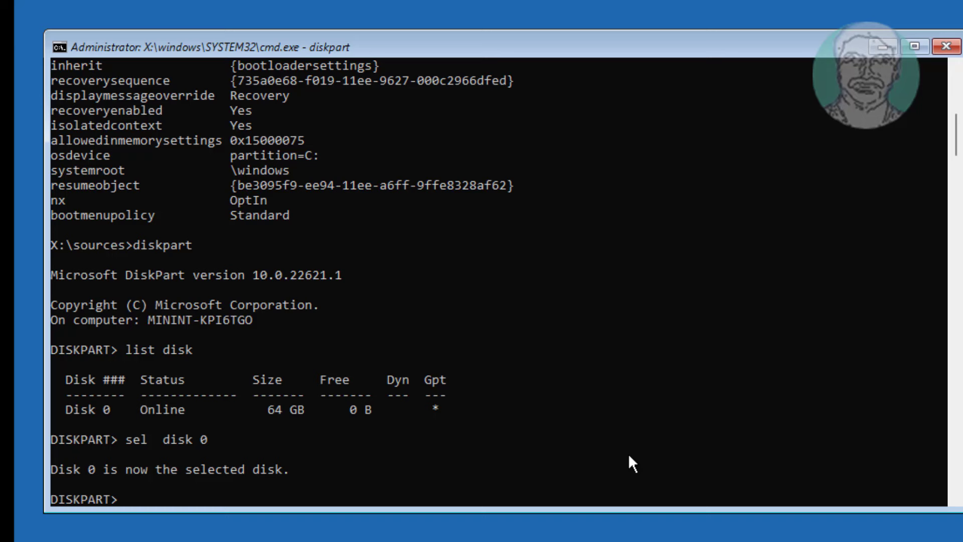
text(list vol)
List volumes, select the 100 MB FAT32 Volume 2, and assign it letter P.
key(Return)
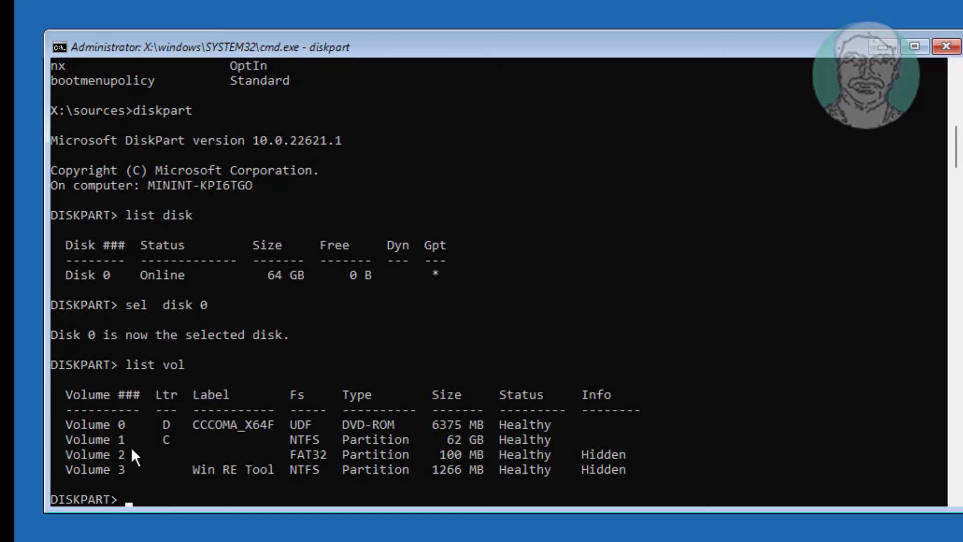
drag(59, 454, 626, 459)
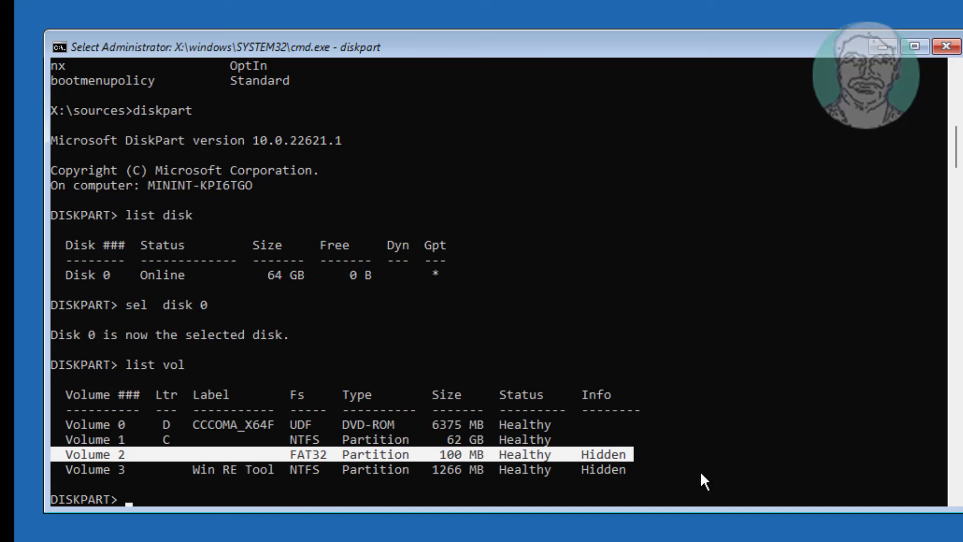
text(sel vo)
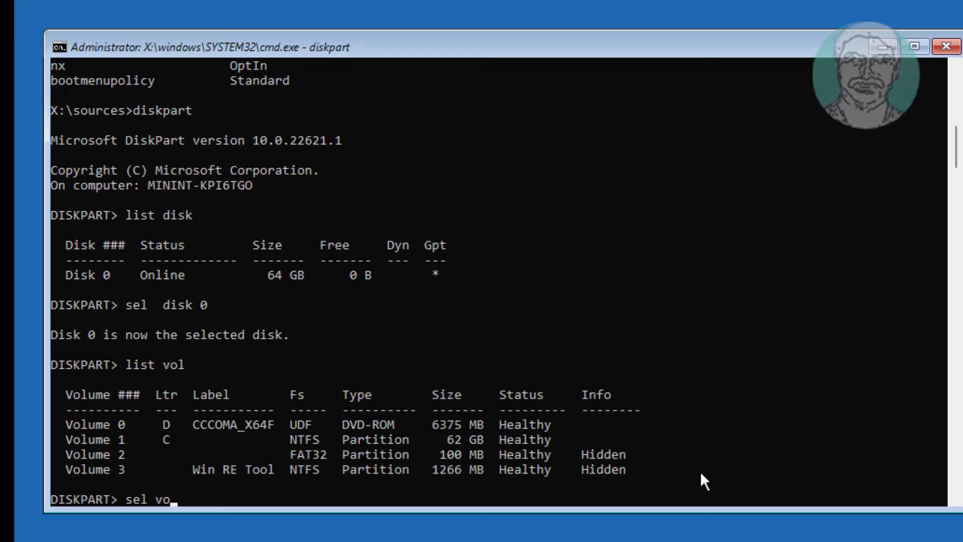
text(l 2)
key(Return)
text(ass)
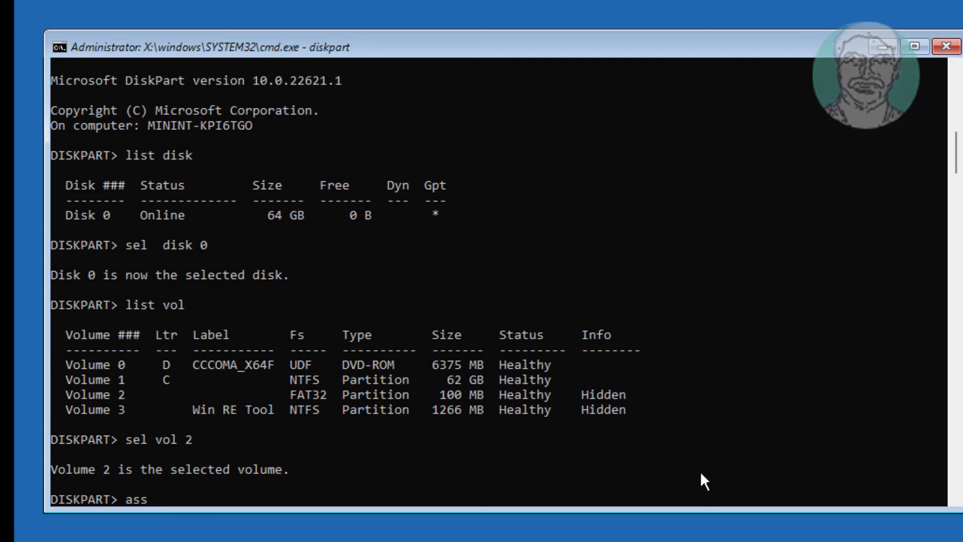
text(ign lett)
text(er=)
text(p)
key(Return)
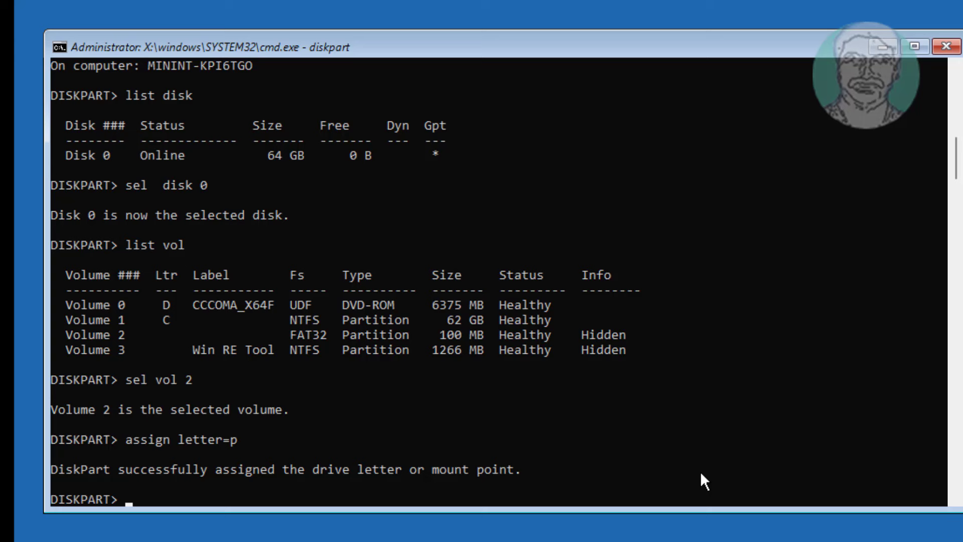
text(exit)
Exit DiskPart and move to P:\EFI\Microsoft\Boot.
key(Return)
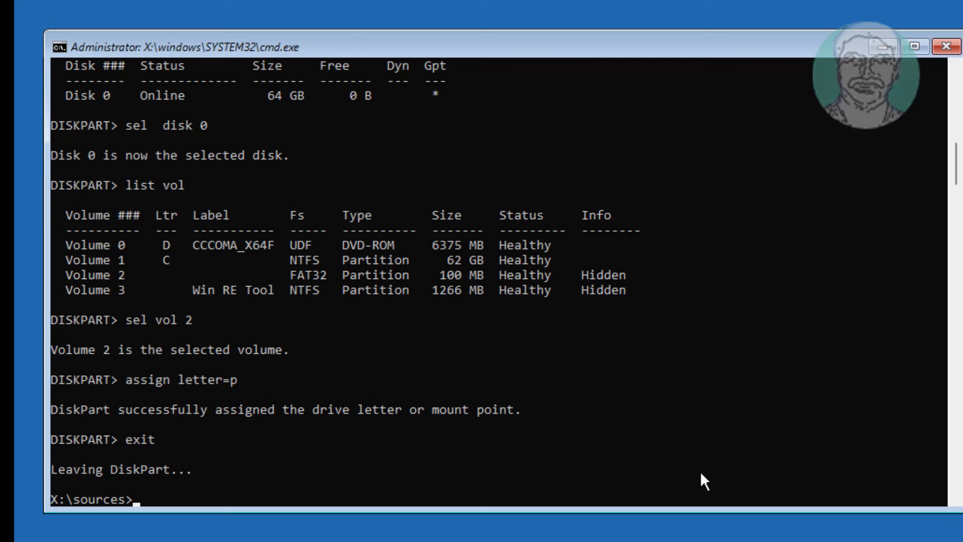
text(p:)
key(Return)
text(cd e)
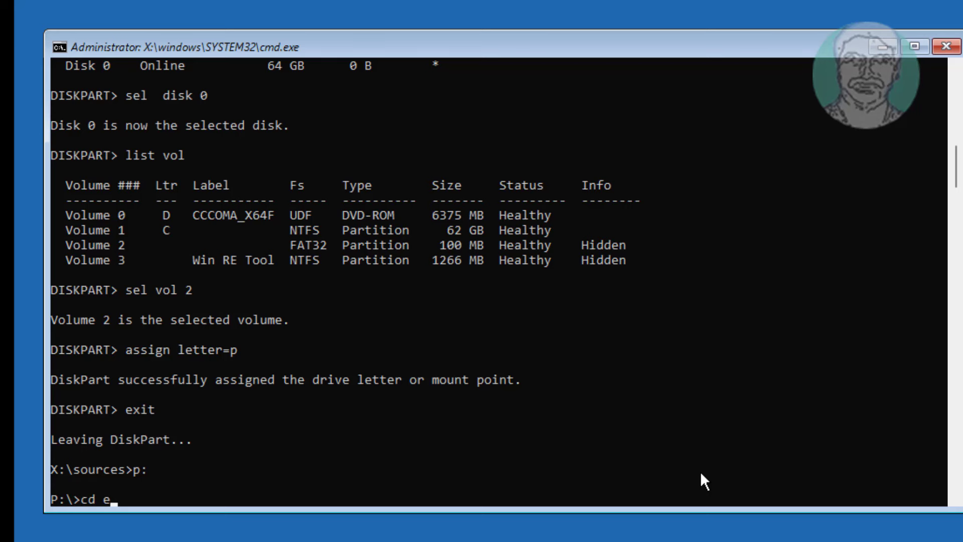
text(fi)
text(\microsof)
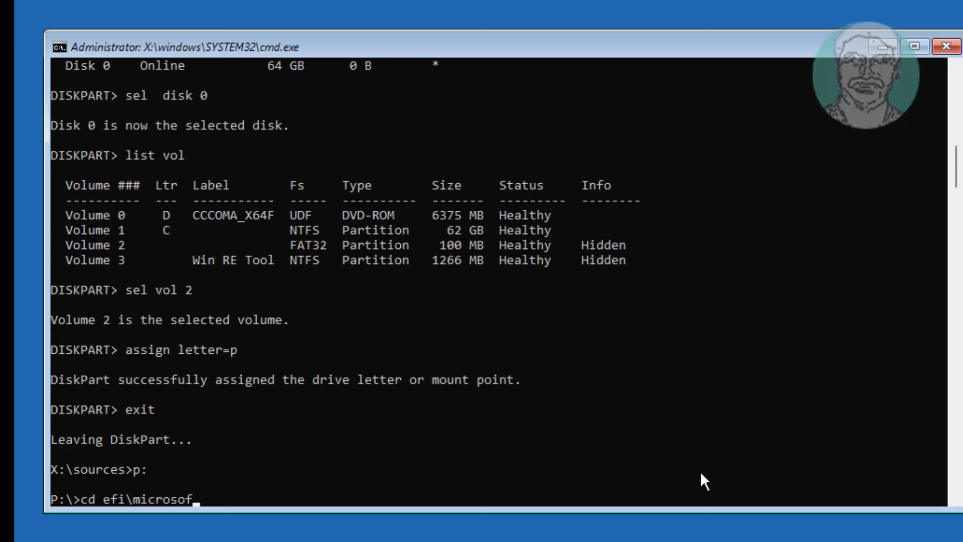
text(t\boot)
key(Return)
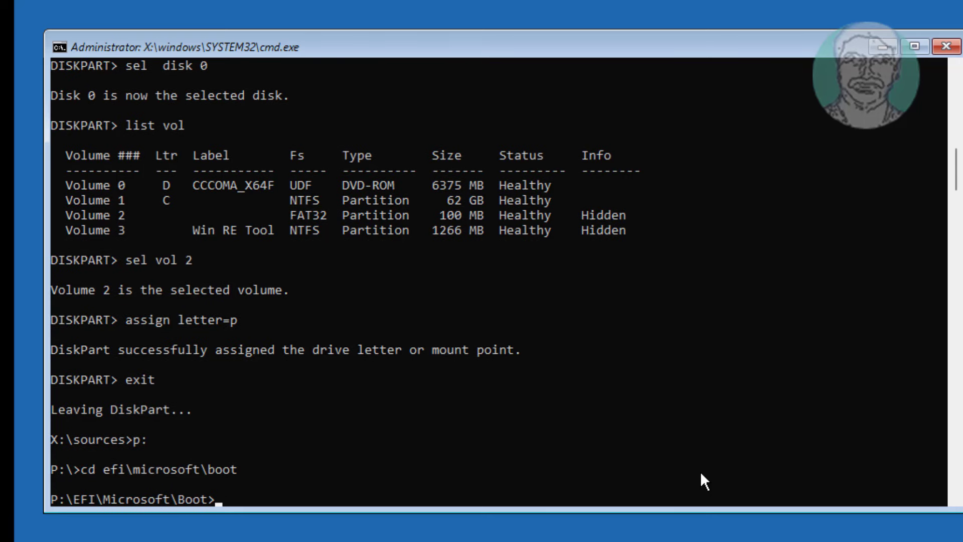
text(at)
text(trib)
text( bcd)
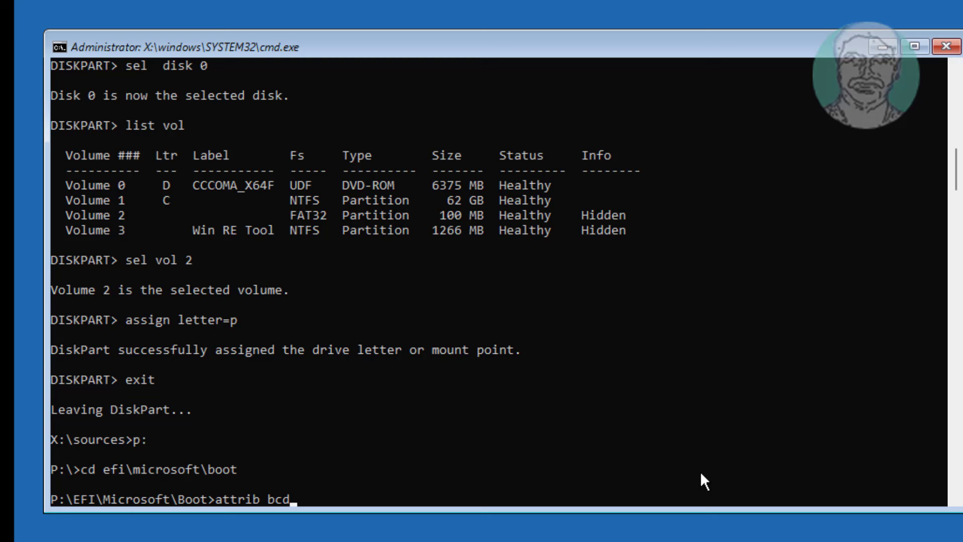
text( -h)
text( -r -s)
Clear hidden, read-only and system attributes on bcd and rename it to bcd.old.
key(Return)
text(re)
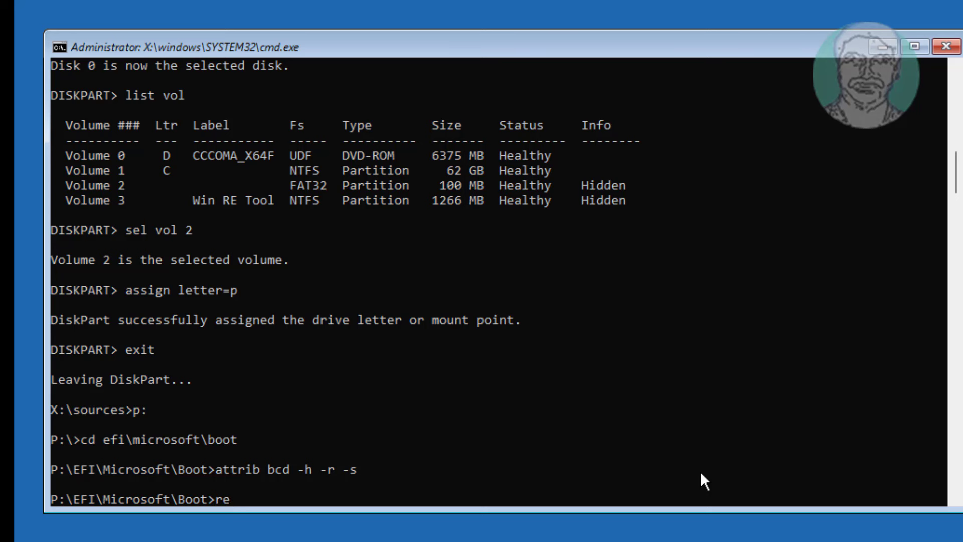
text(n)
text( bcd)
text( bcd.)
text(old)
key(Return)
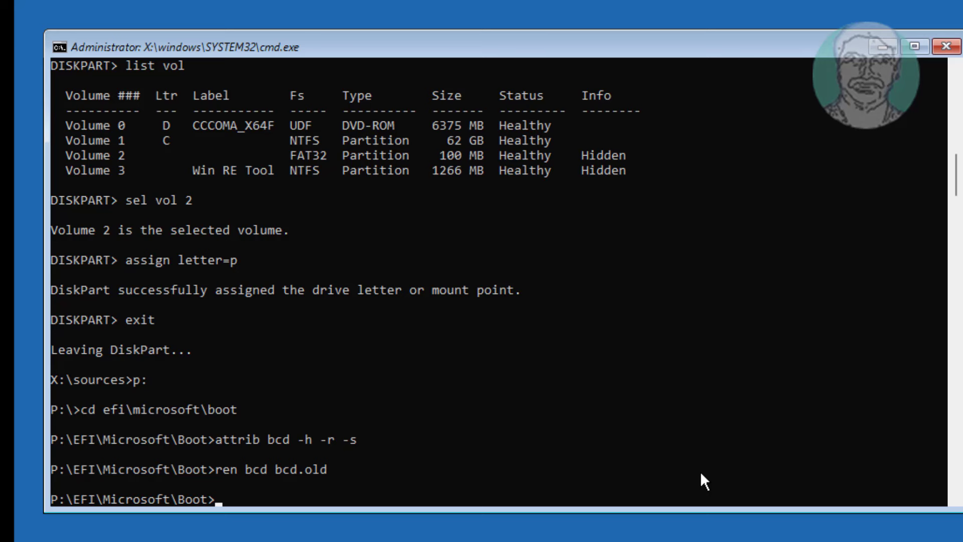
text(boot)
text(rec /rebu)
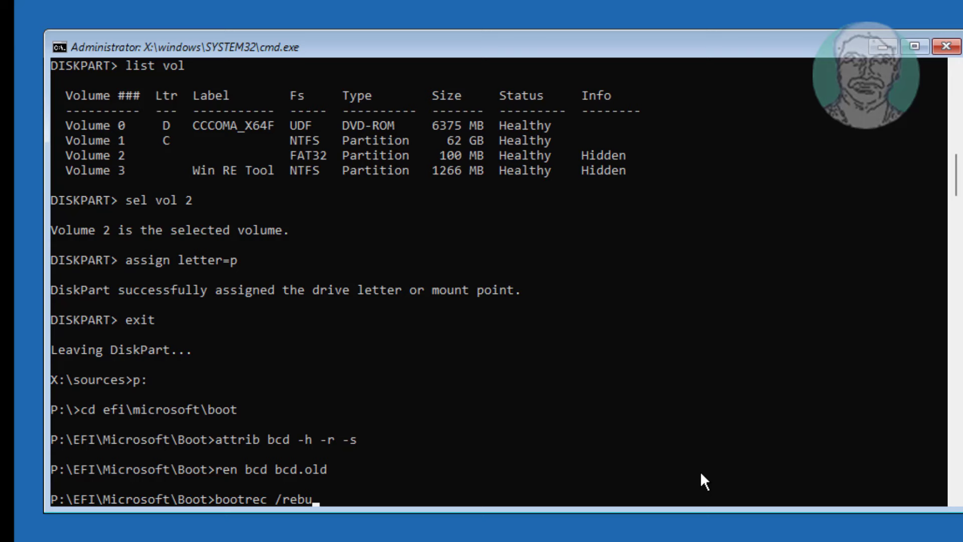
text(ildbcd)
Run bootrec /rebuildbcd and answer Y to add C:\Windows to the boot list.
key(Return)
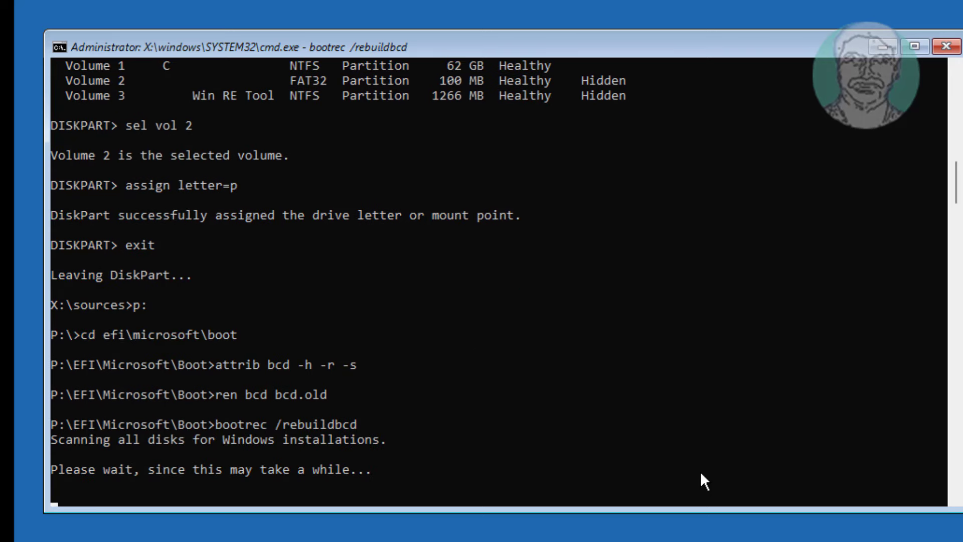
text(Y)
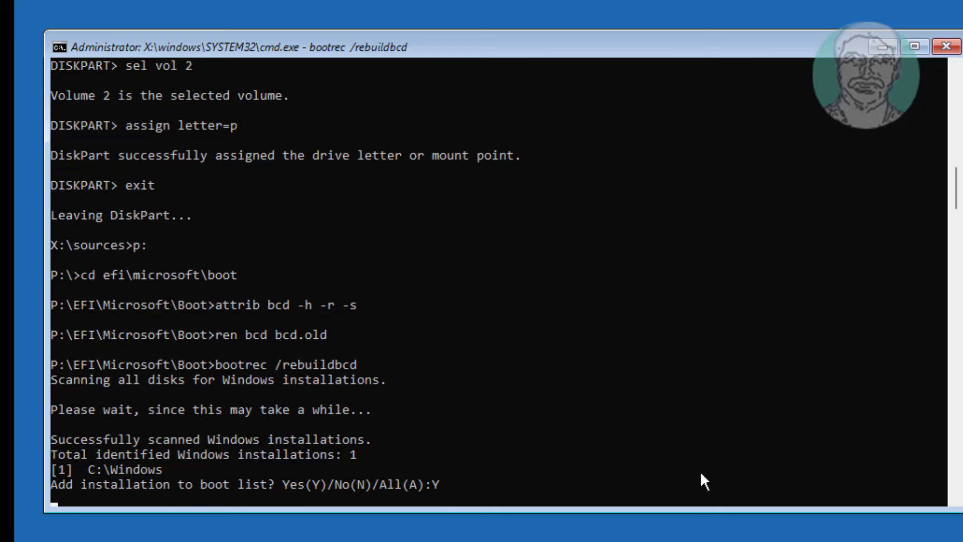
key(Return)
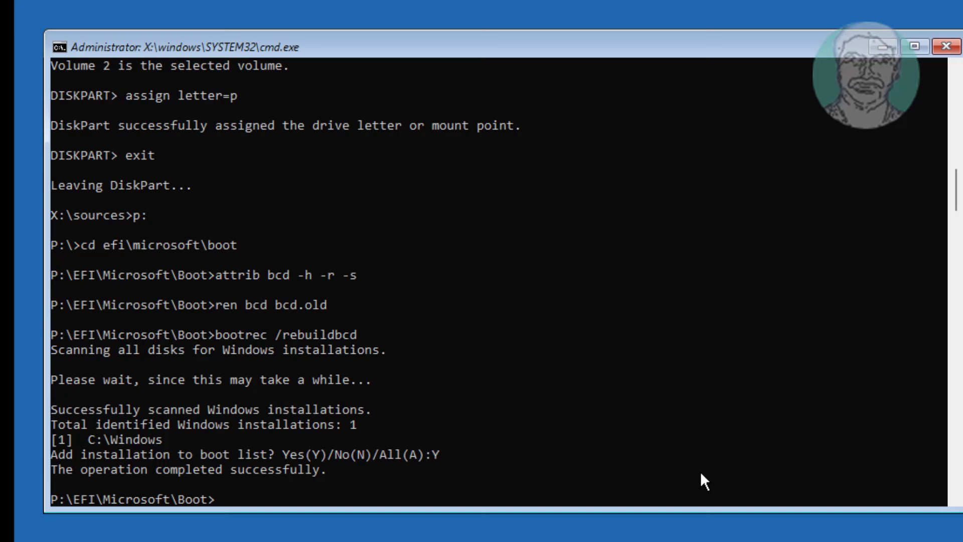
text(b)
text(cdb)
text(oot)
text( c:\wi)
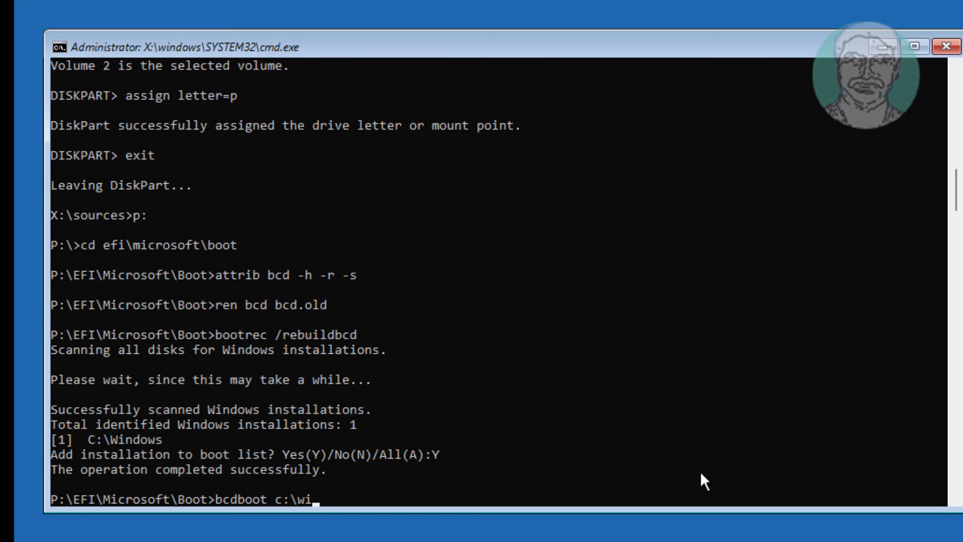
text(ndows )
text(/s)
text( p:)
text( /f)
text( UEFI)
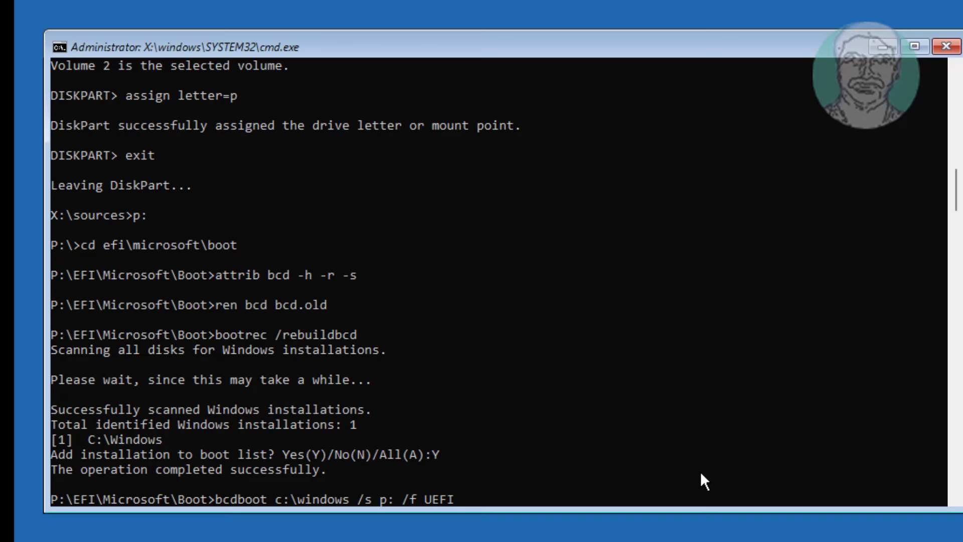
Recreate UEFI boot files on P: from C:\windows with bcdboot, then exit recovery.
key(Return)
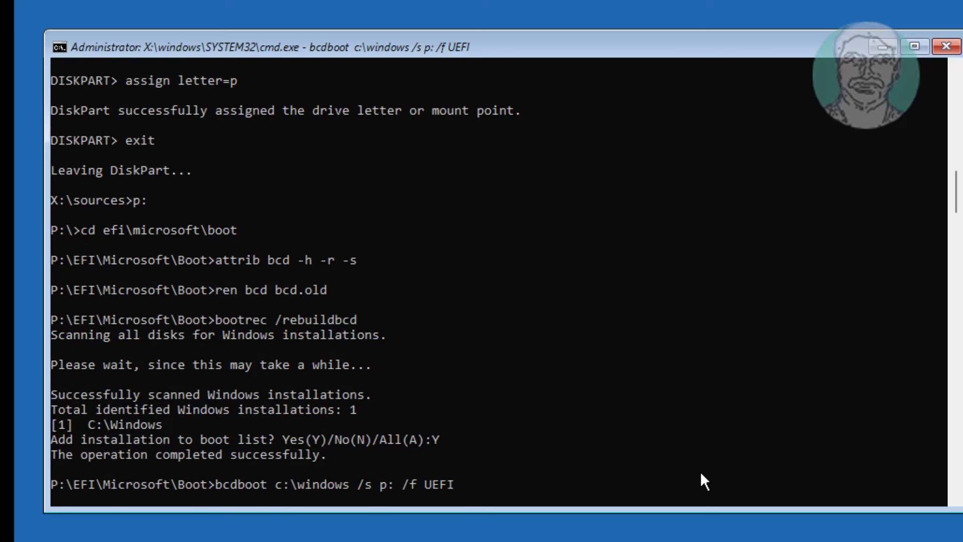
text(e)
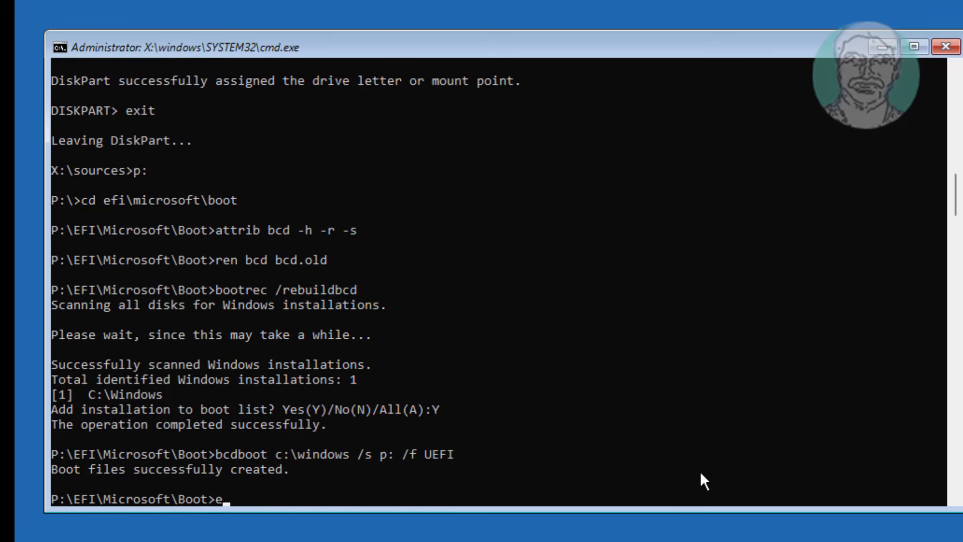
text(xit)
key(Return)
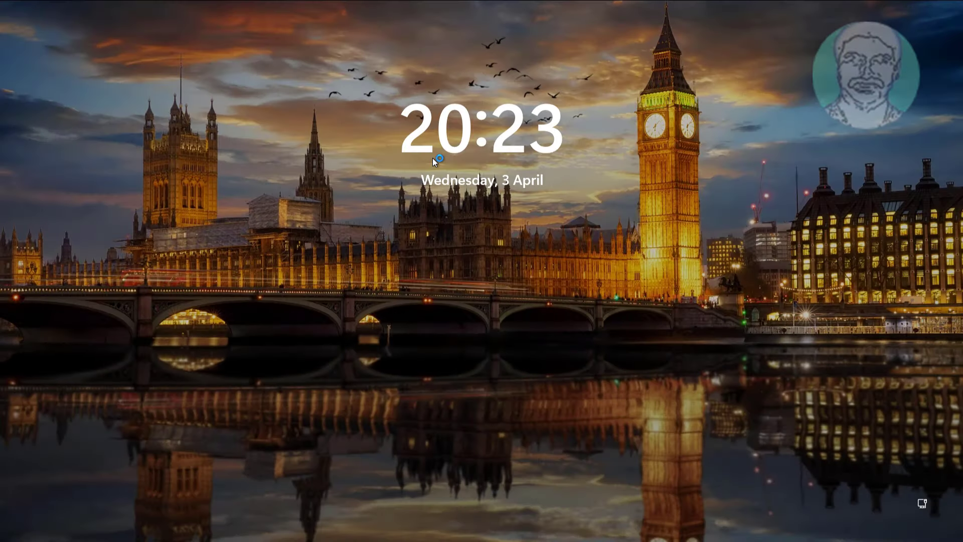
Dismiss the lock screen and sign in to the Admin account with its password.
click(433, 157)
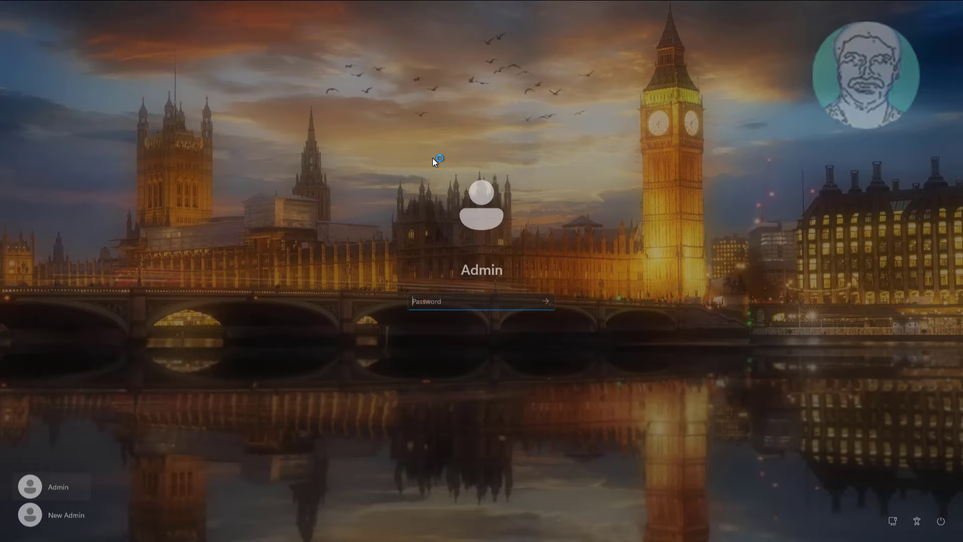
text(•••••••)
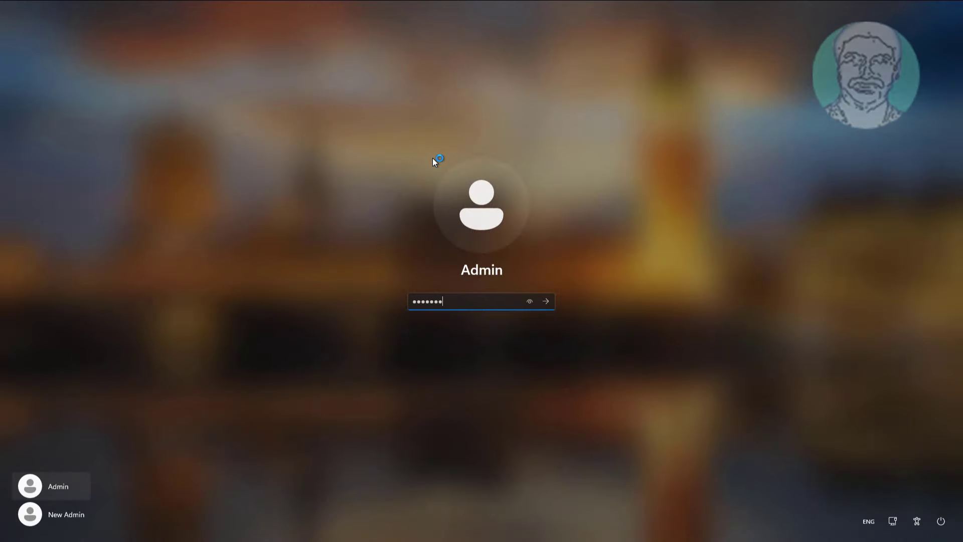
key(Return)
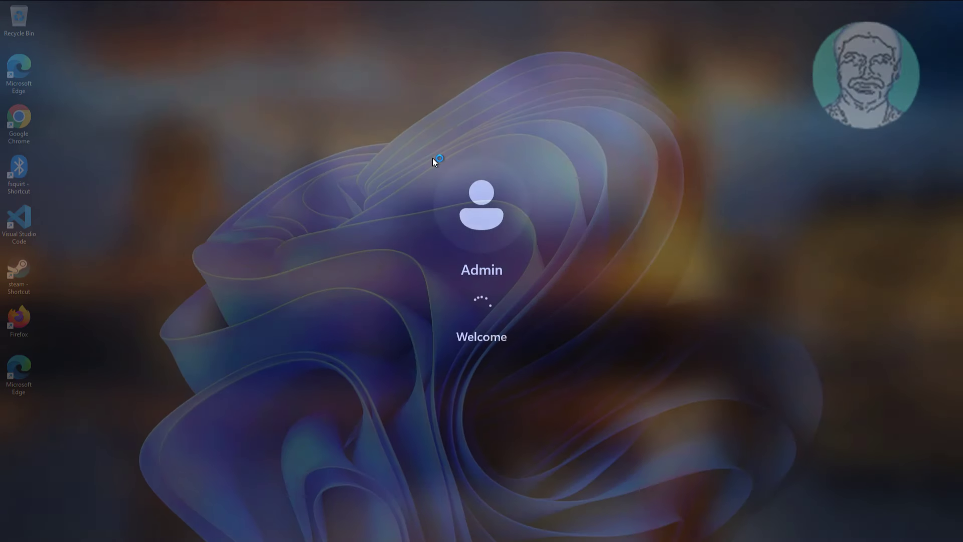